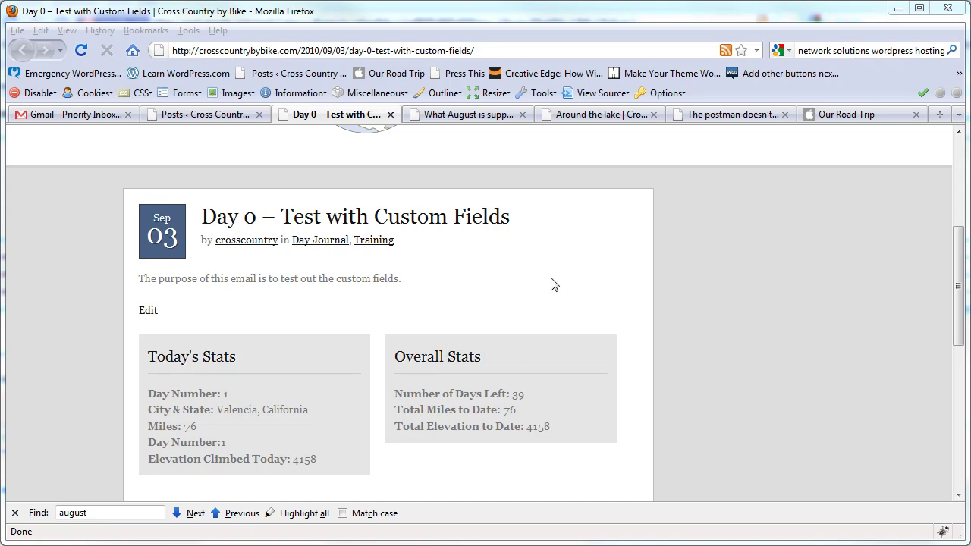
- Check the posts list and Day 0 post, then open Settings > Custom Field Template
click(219, 117)
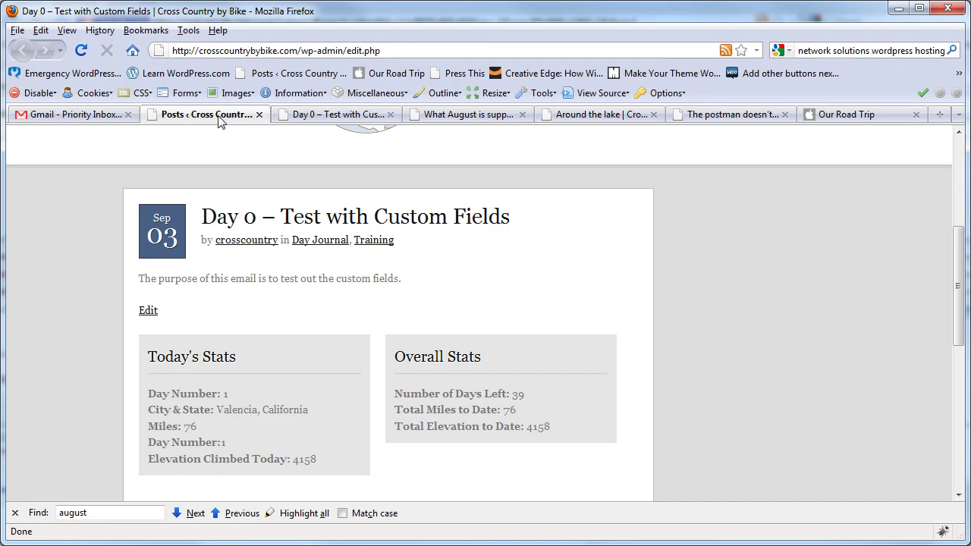
click(336, 116)
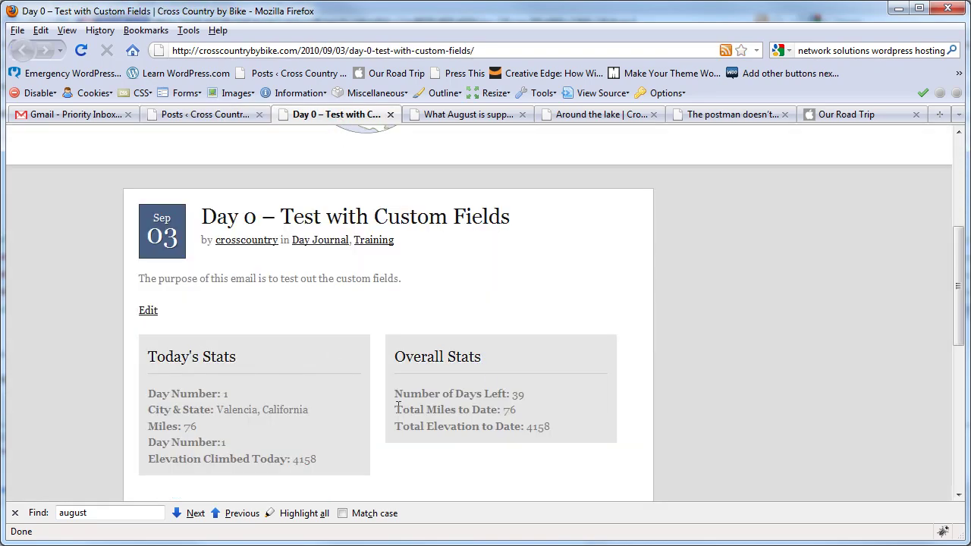
click(213, 115)
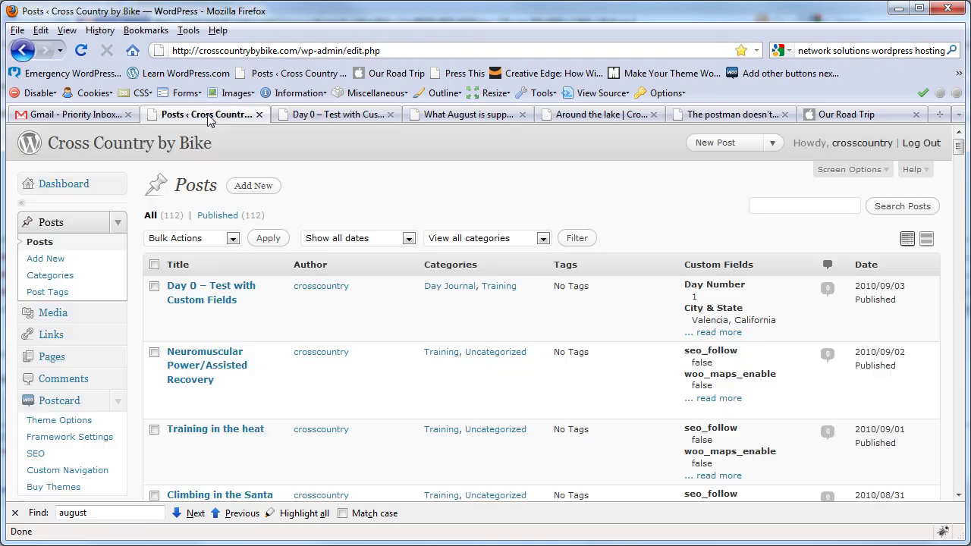
scroll(129, 203, down, 10)
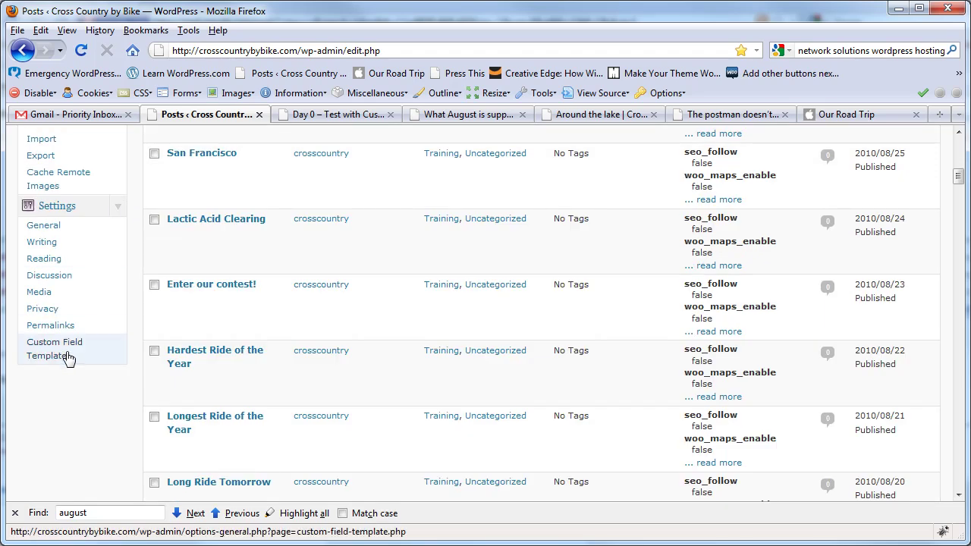
click(68, 358)
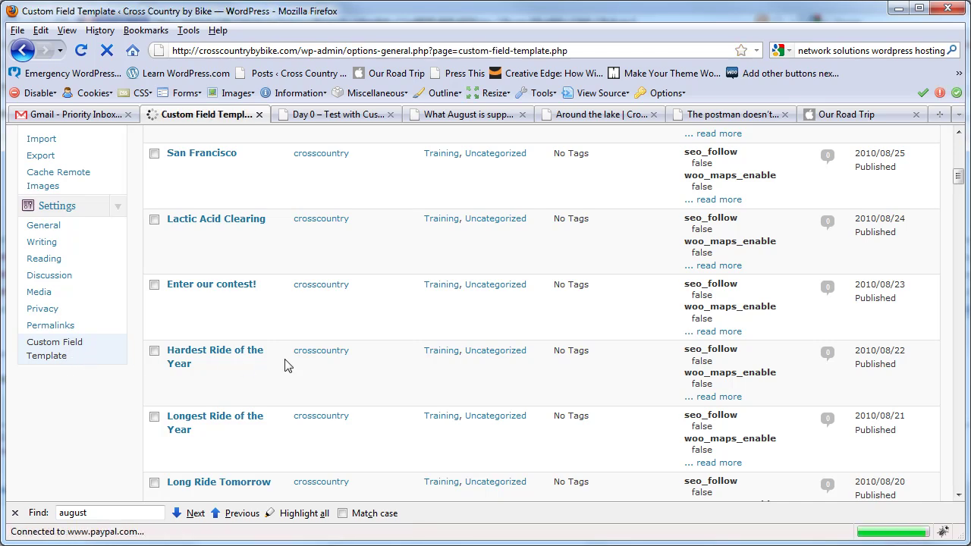
- Review the Ride Stats template content against the Day 0 post's stats boxes
scroll(456, 282, down, 4)
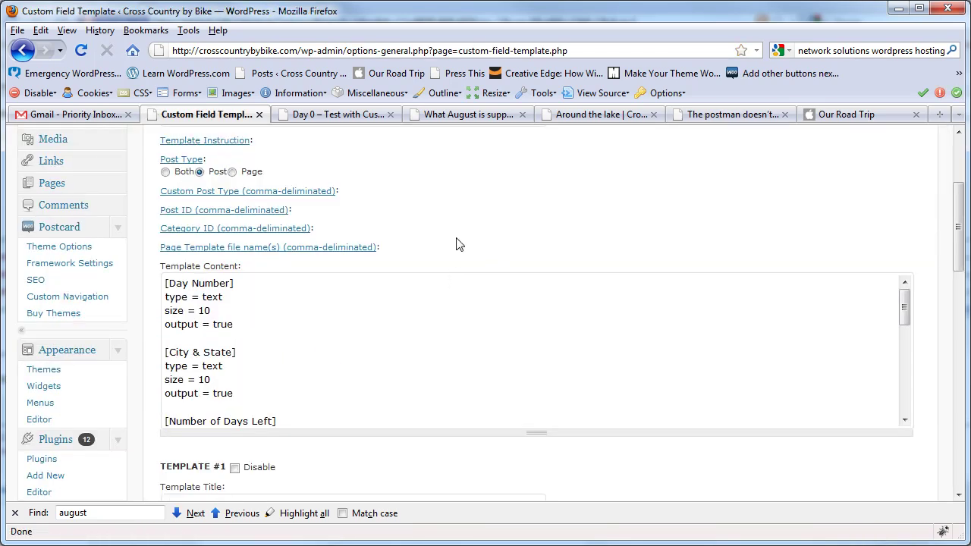
scroll(456, 242, up, 2)
scroll(438, 274, down, 2)
click(338, 114)
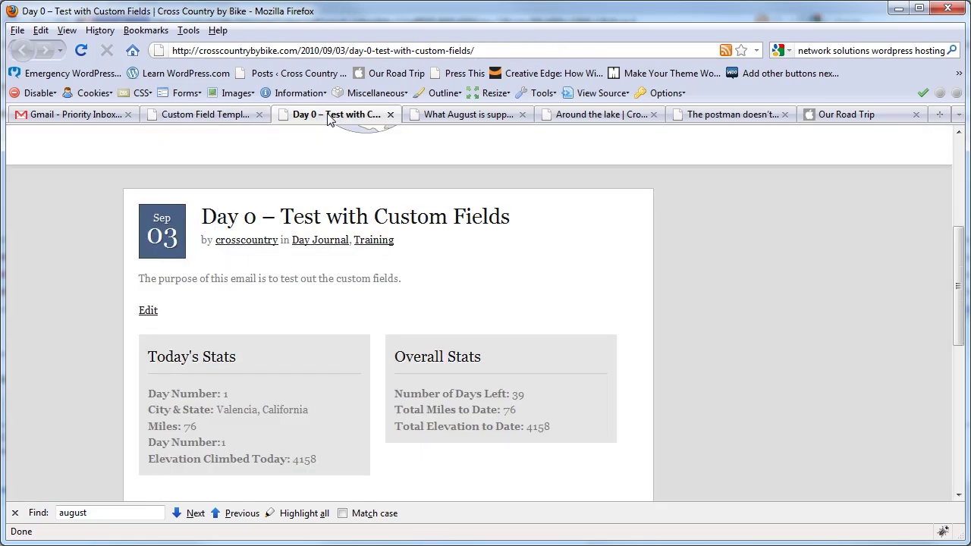
click(206, 115)
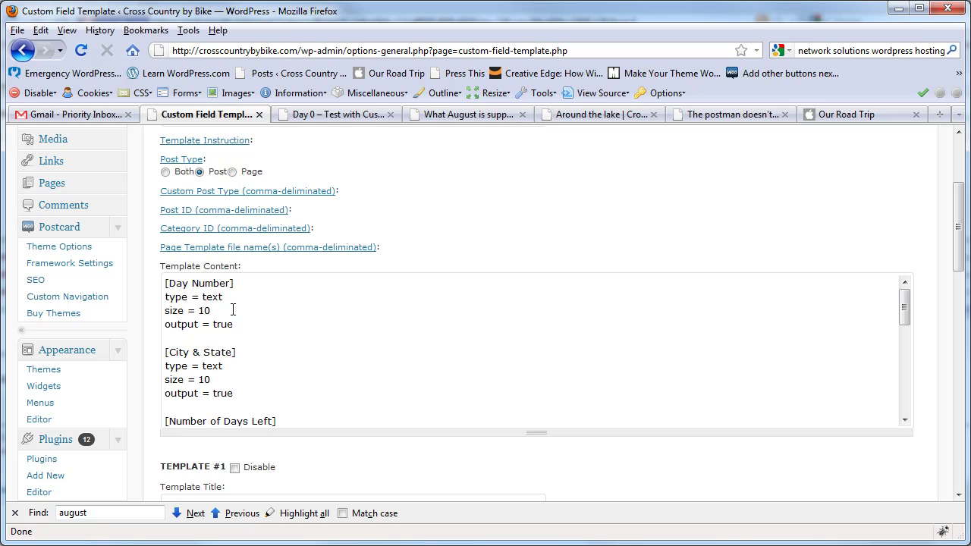
- Highlight the [Day Number] field definition, then start a new post via Posts > Add New
drag(241, 285, 154, 284)
click(233, 285)
scroll(720, 236, up, 4)
click(44, 257)
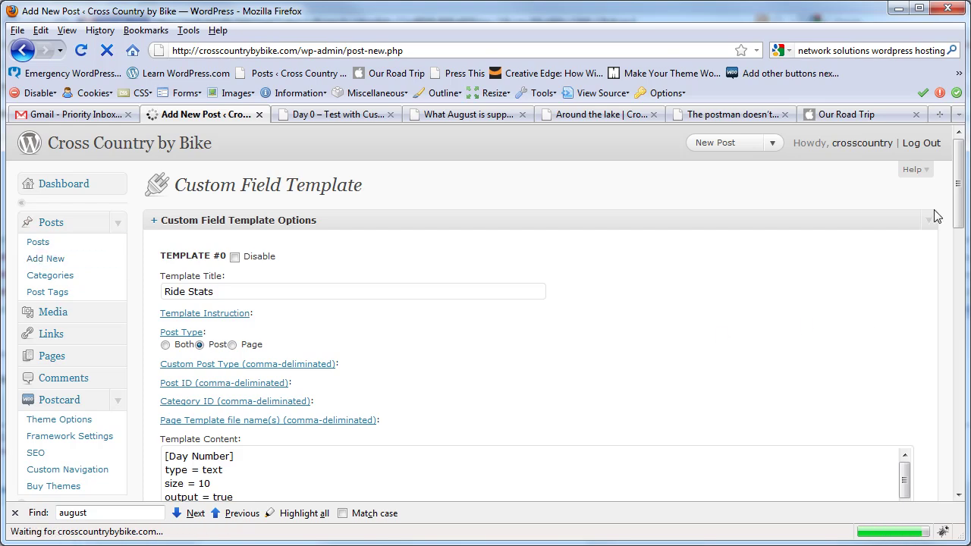
- Scroll the new post form to the blank Day Number to Total Elevation to Date fields, comparing with Day 0
drag(957, 180, 958, 255)
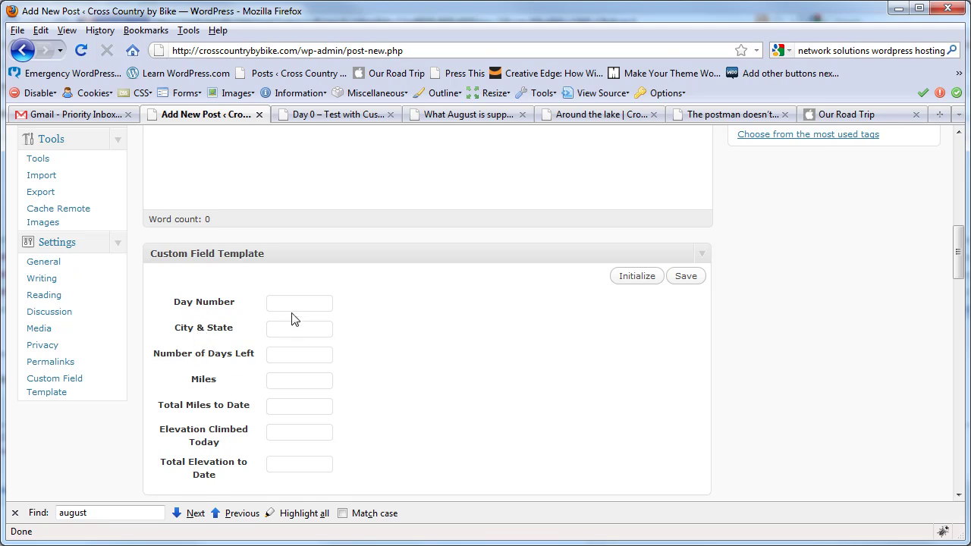
scroll(386, 276, up, 4)
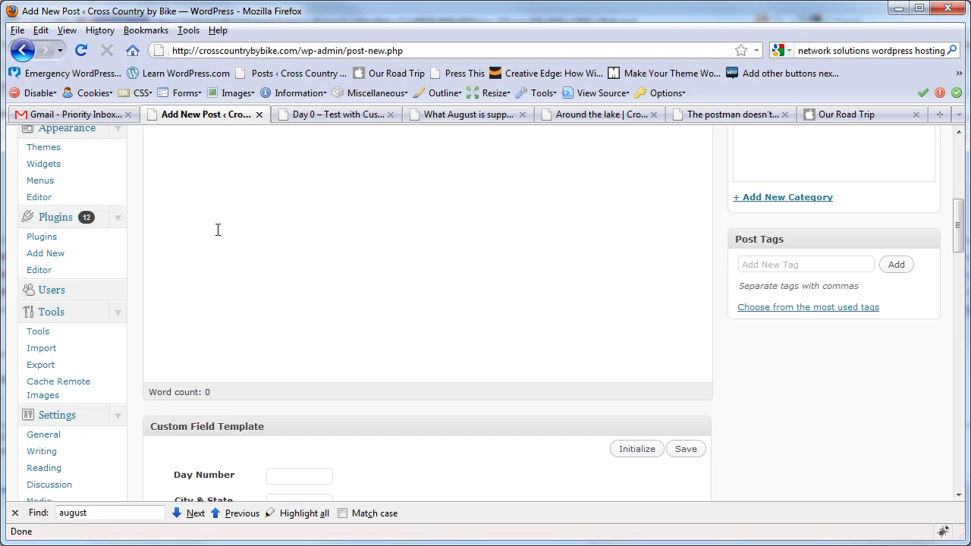
scroll(217, 233, down, 2)
scroll(216, 236, down, 2)
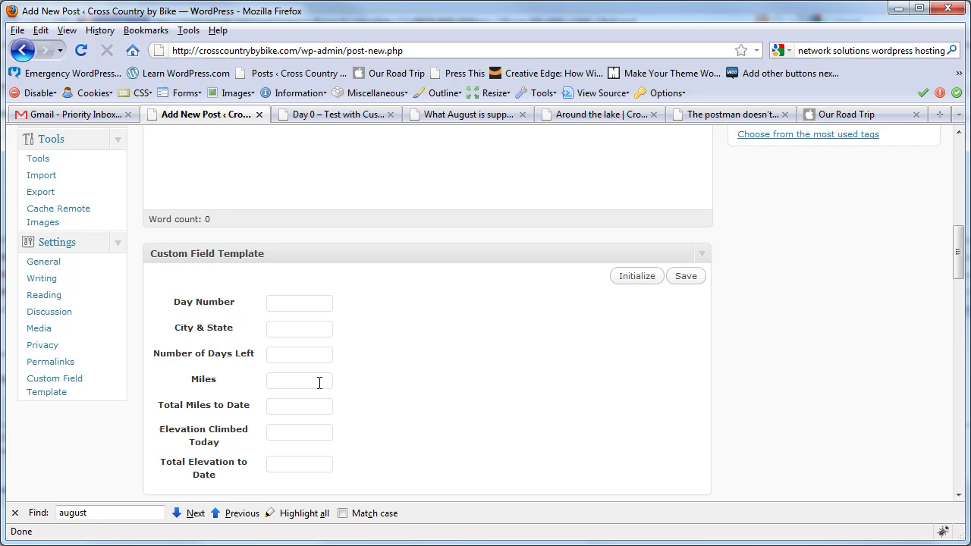
click(339, 114)
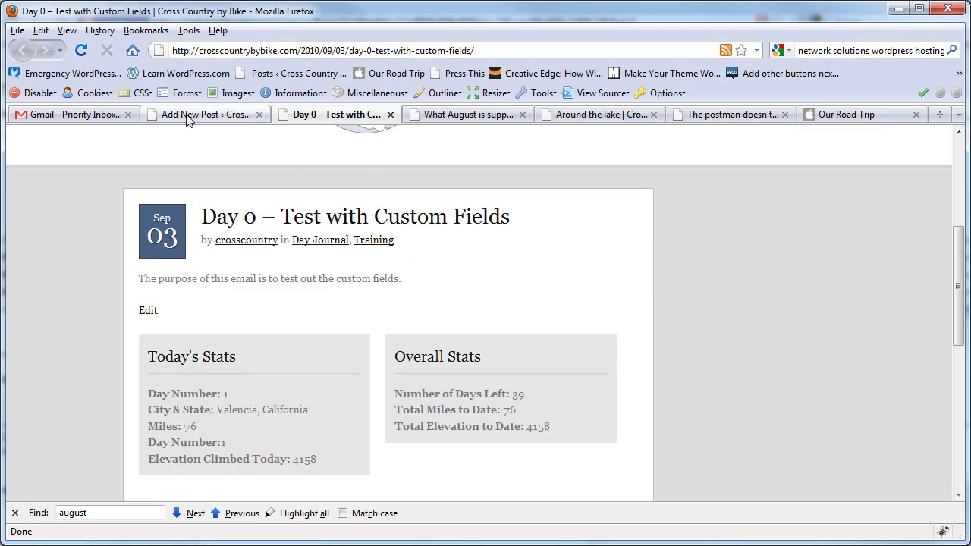
click(205, 115)
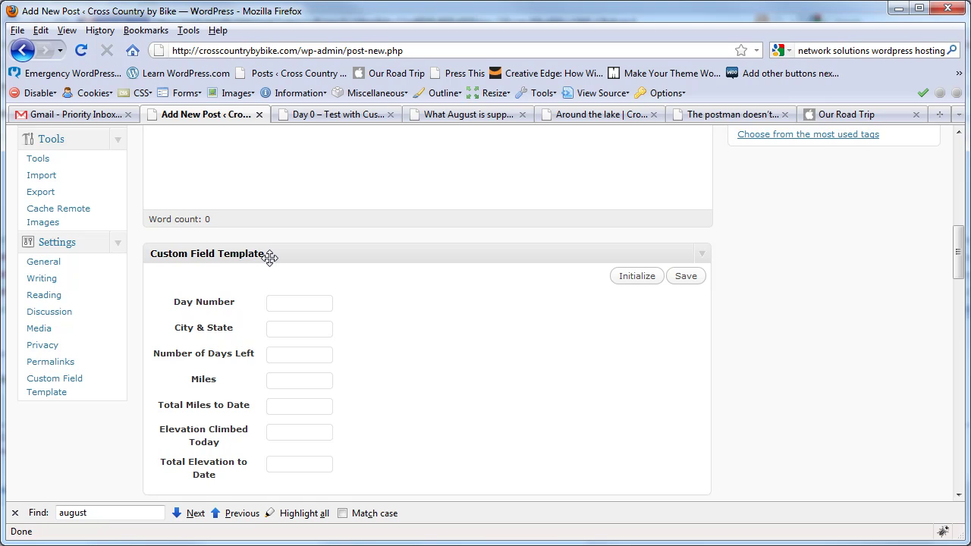
scroll(366, 288, up, 4)
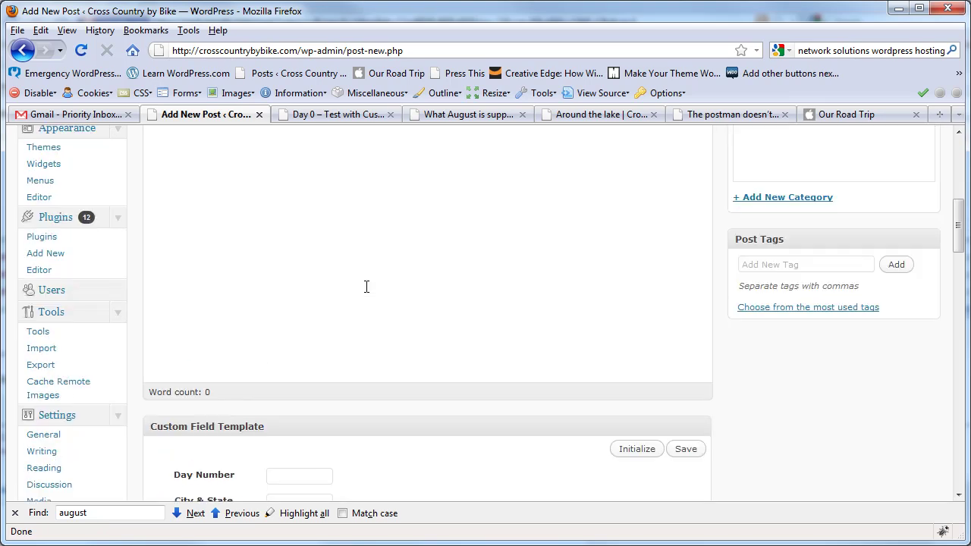
scroll(347, 187, down, 4)
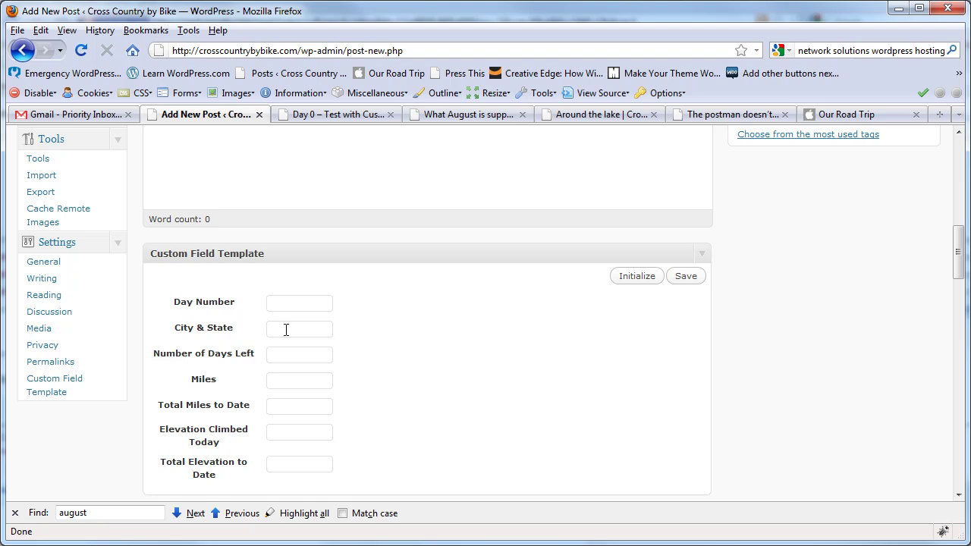
scroll(258, 327, up, 4)
scroll(268, 318, up, 2)
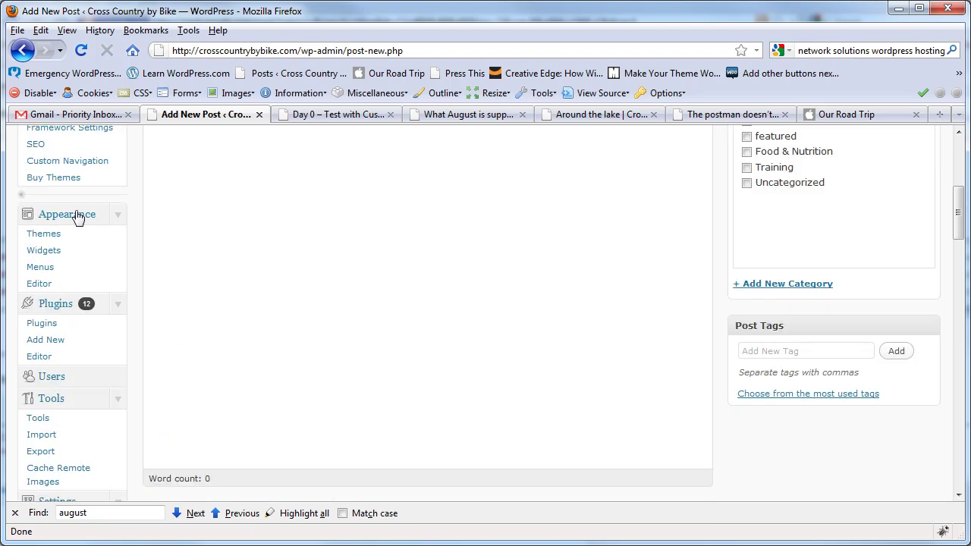
- Open the Postcard theme's functions.php in the theme editor and highlight the getCustomField function
click(36, 285)
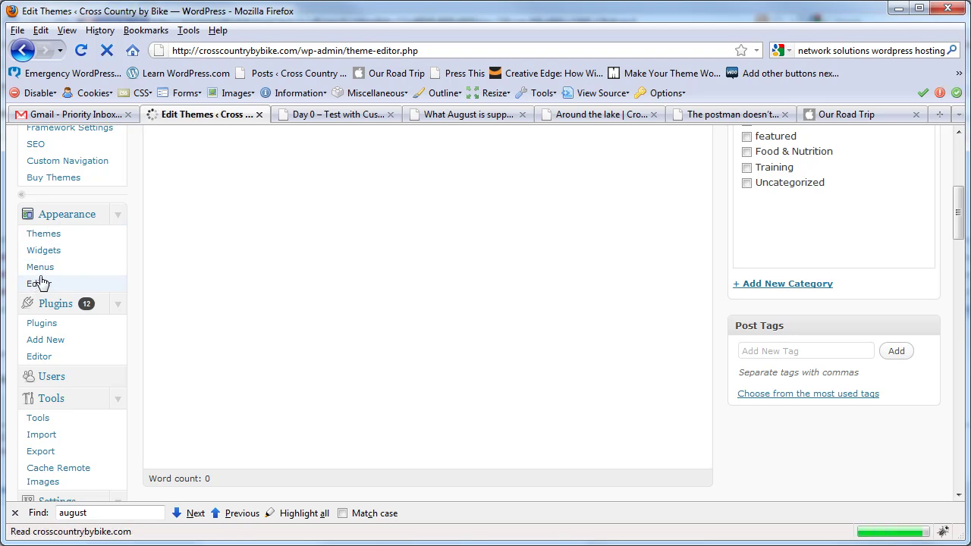
drag(960, 166, 966, 253)
click(848, 420)
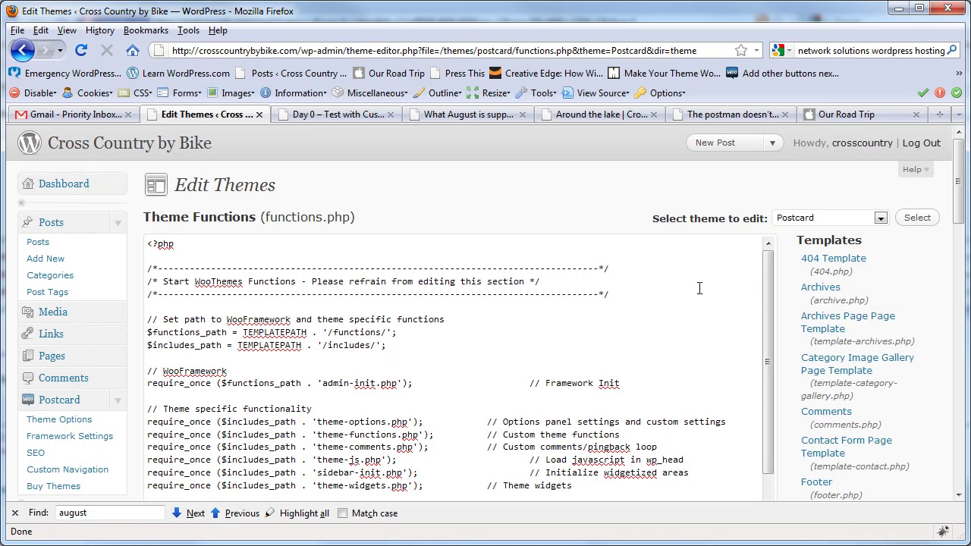
scroll(705, 236, down, 5)
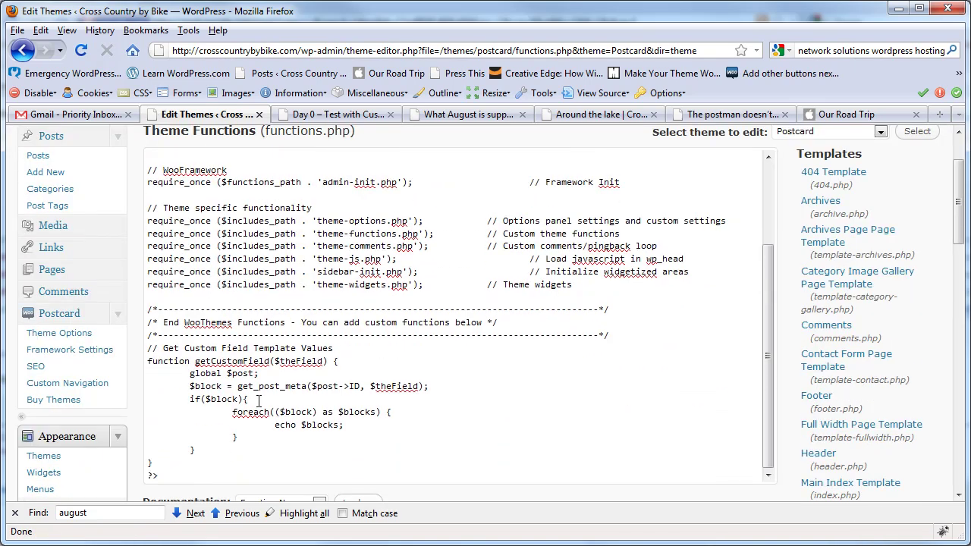
drag(148, 361, 377, 466)
click(305, 452)
- Open the Single Post template (single.php), then view the Day 0 post
scroll(912, 229, down, 4)
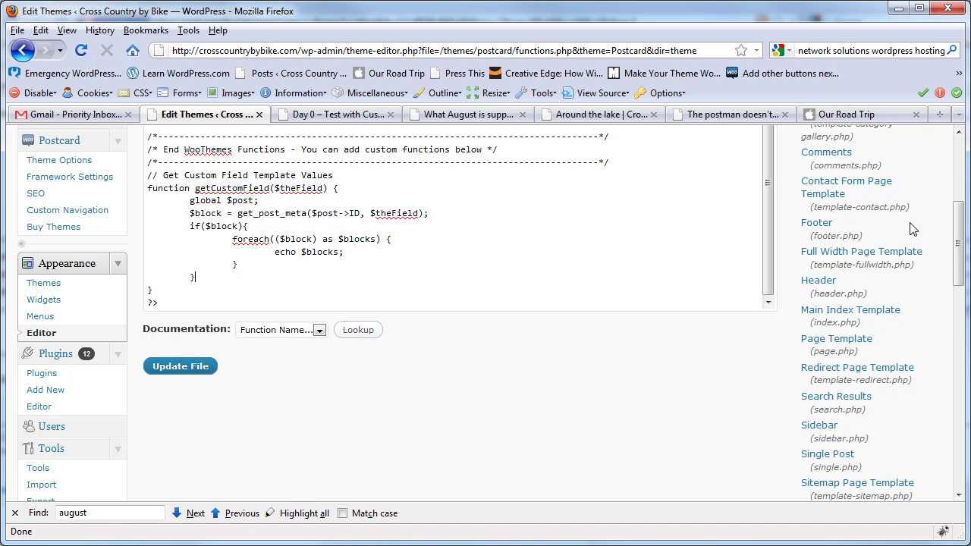
scroll(907, 236, down, 2)
click(825, 369)
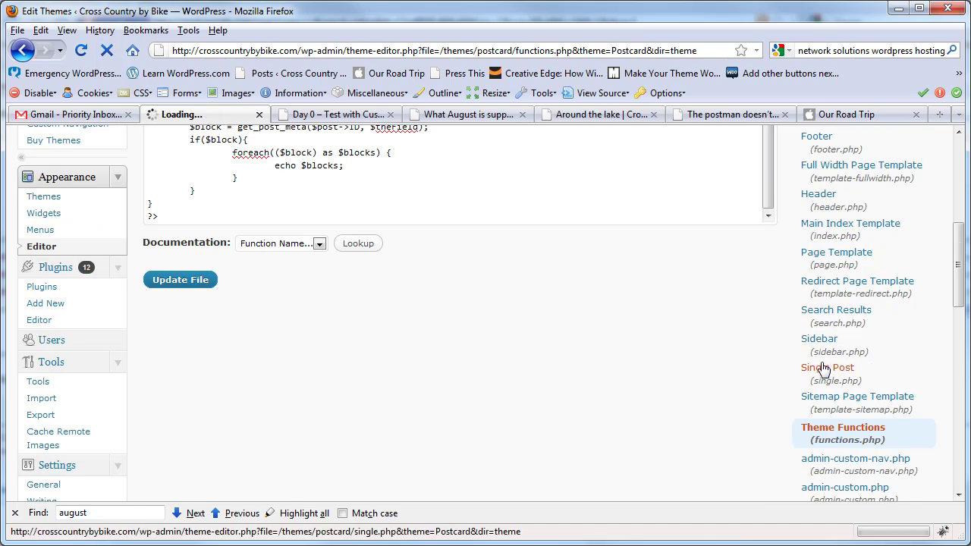
click(302, 117)
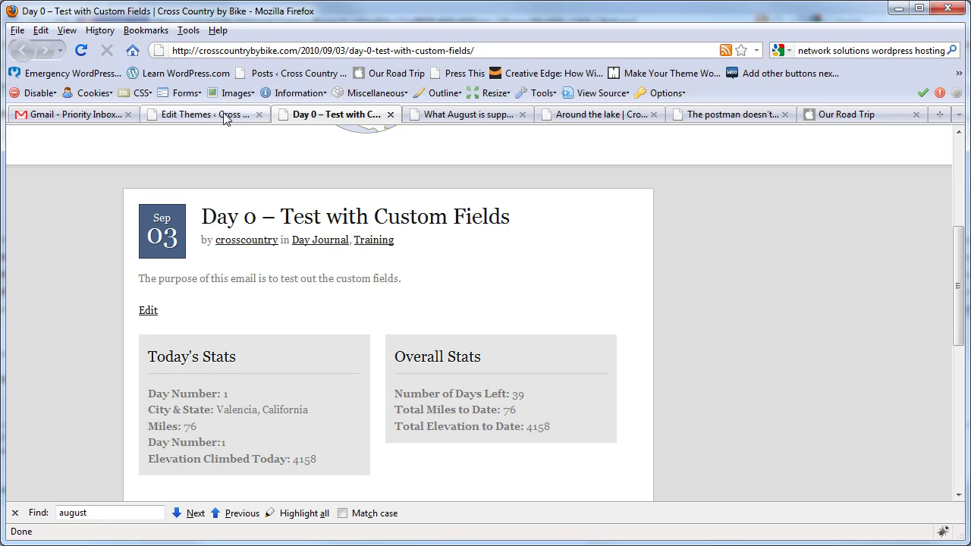
click(224, 117)
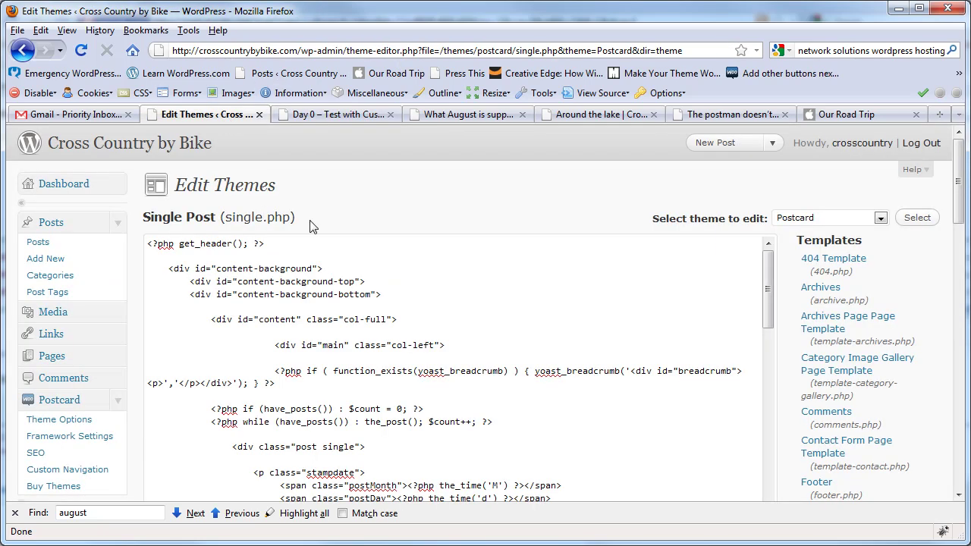
scroll(573, 188, down, 2)
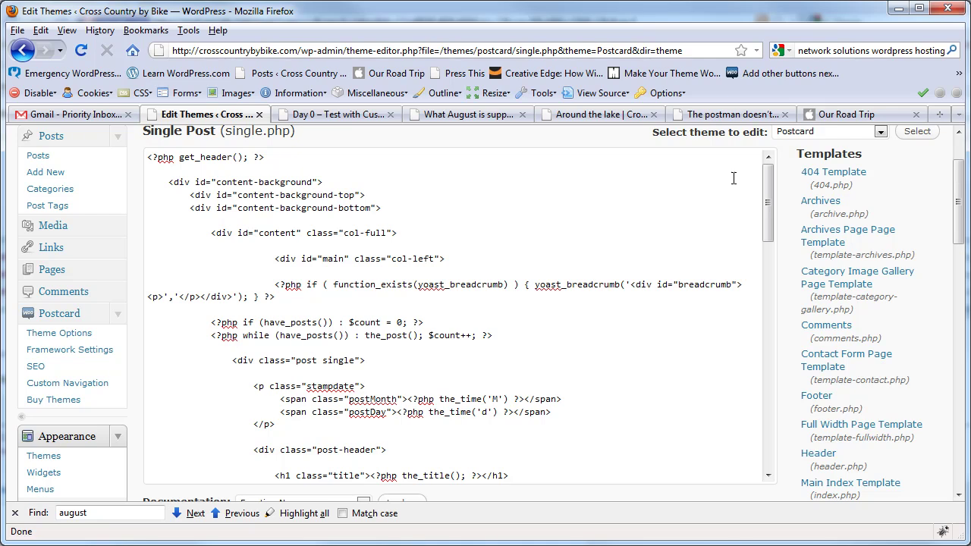
drag(769, 178, 765, 285)
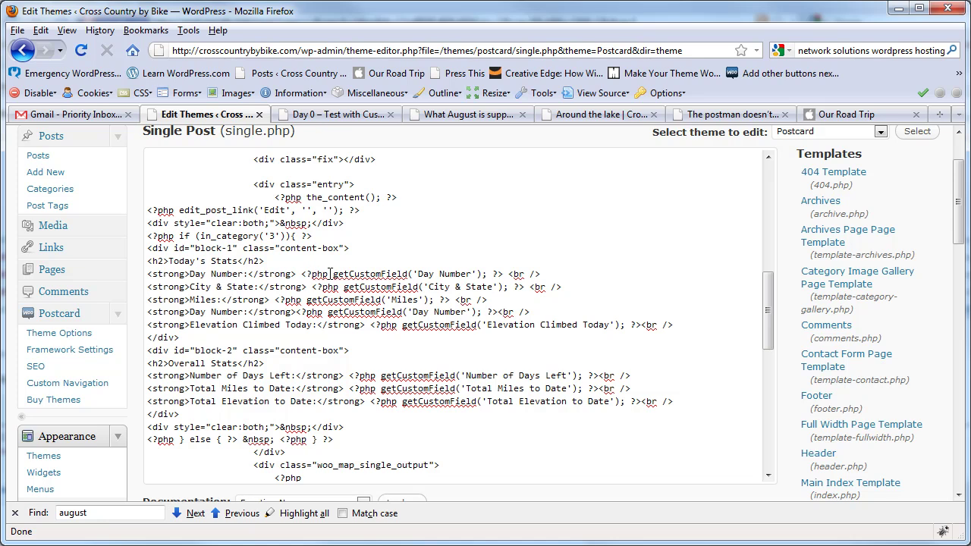
drag(310, 274, 410, 279)
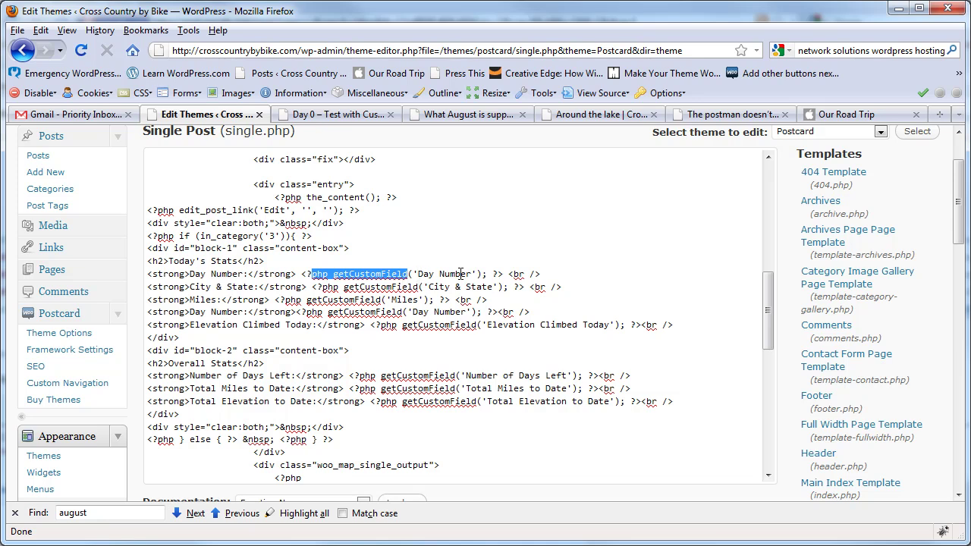
click(366, 288)
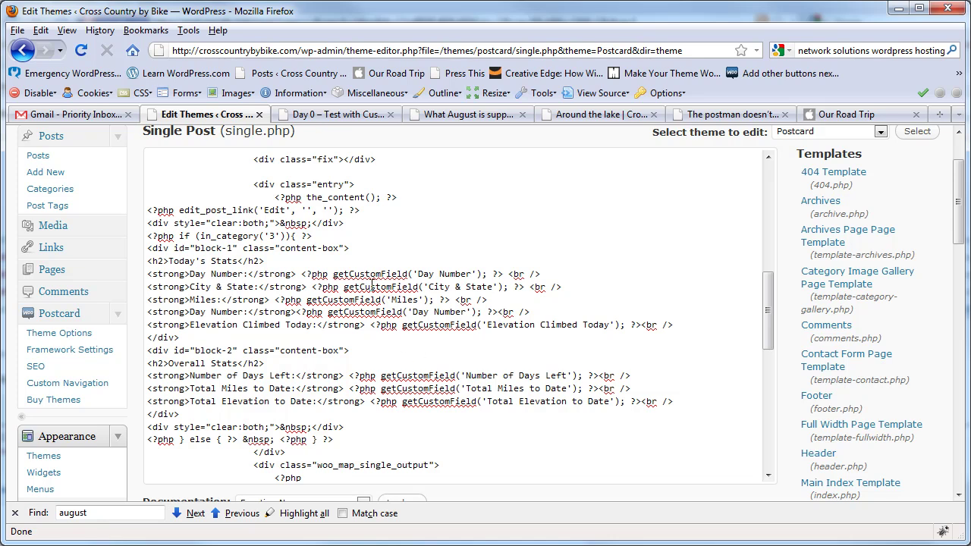
click(328, 116)
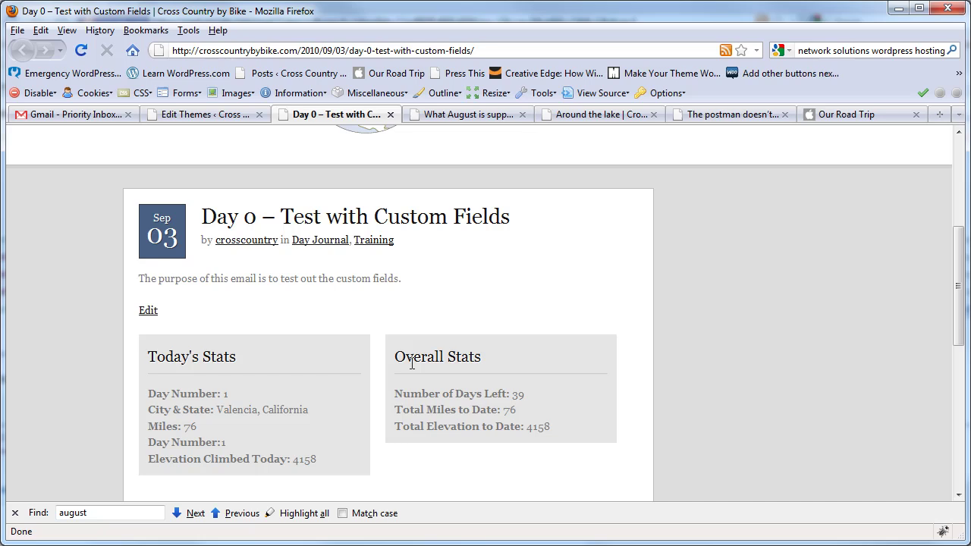
- Highlight the in_category('3') line in single.php, then begin a new post via Posts > Add New
click(250, 115)
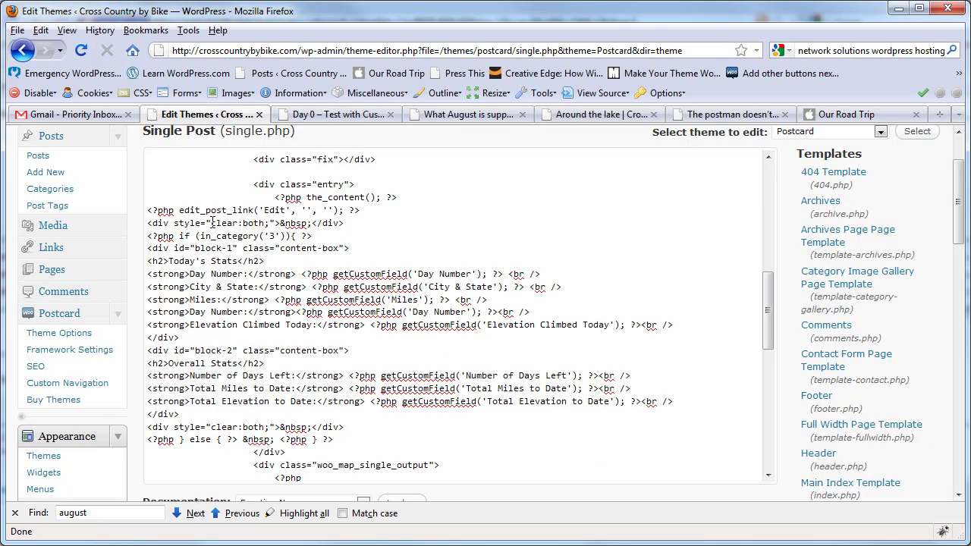
drag(148, 236, 315, 236)
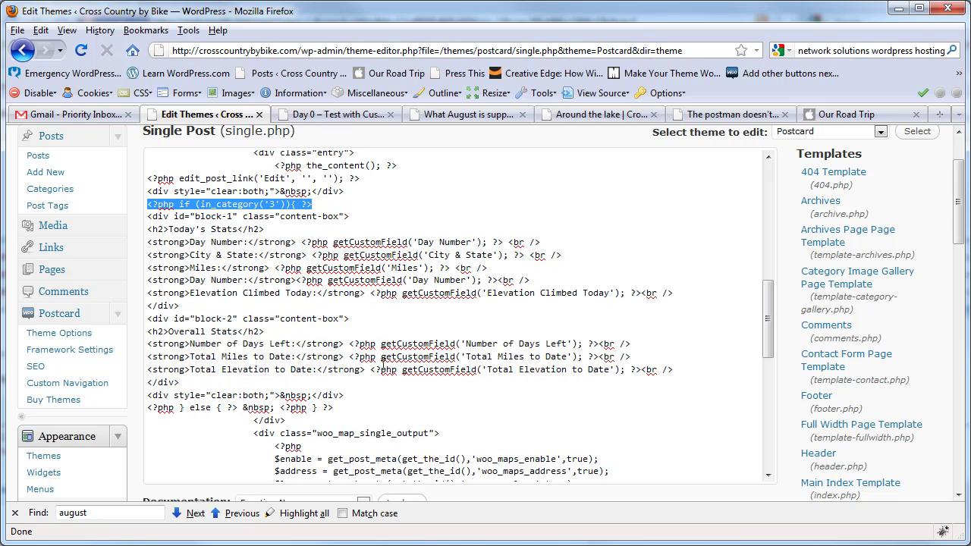
scroll(383, 361, up, 1)
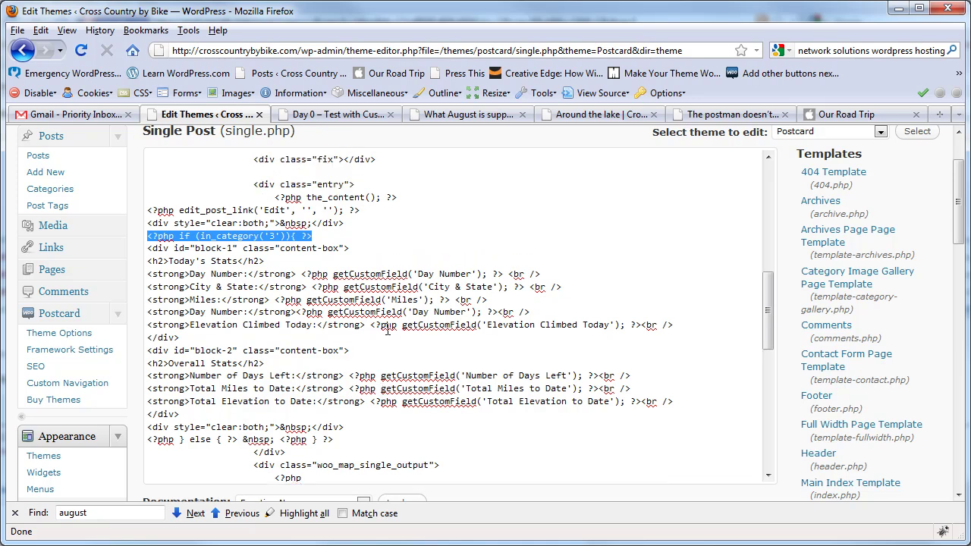
click(382, 325)
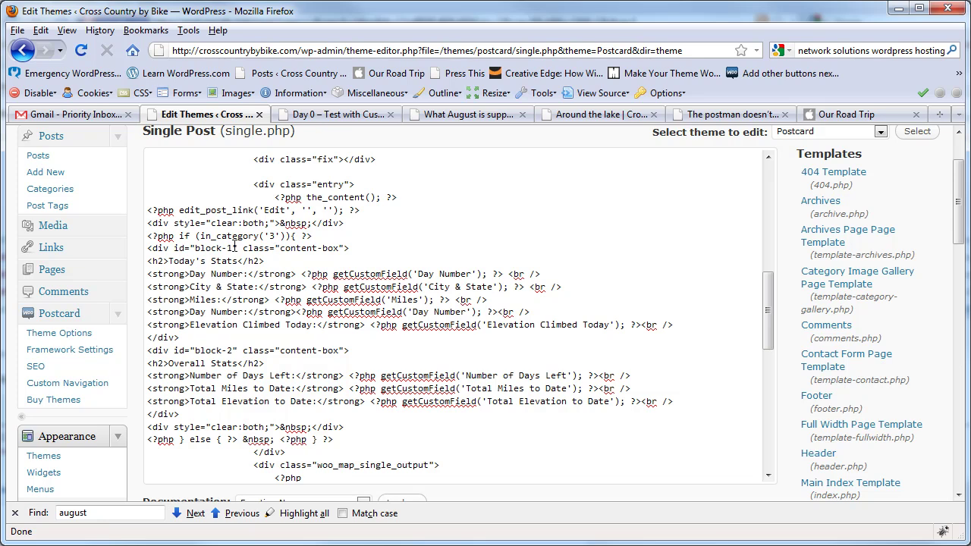
click(57, 173)
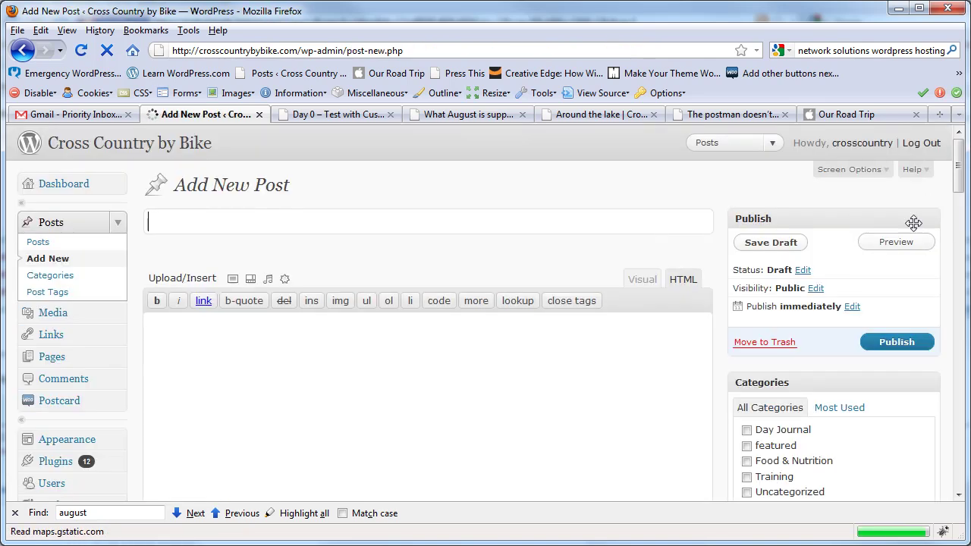
- Compare the Day 0 post with the new post's blank Day Number to Total Elevation to Date fields
scroll(911, 228, down, 2)
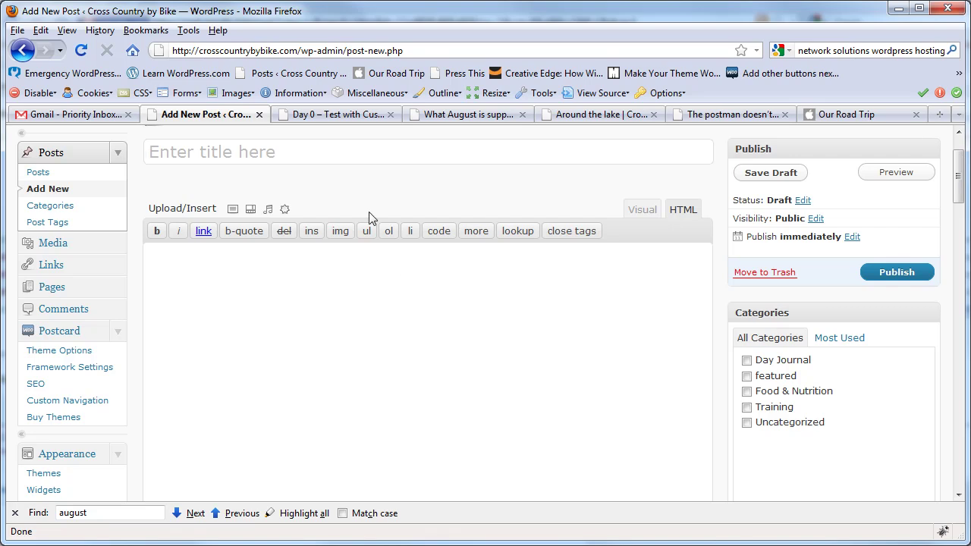
click(328, 116)
scroll(455, 269, down, 2)
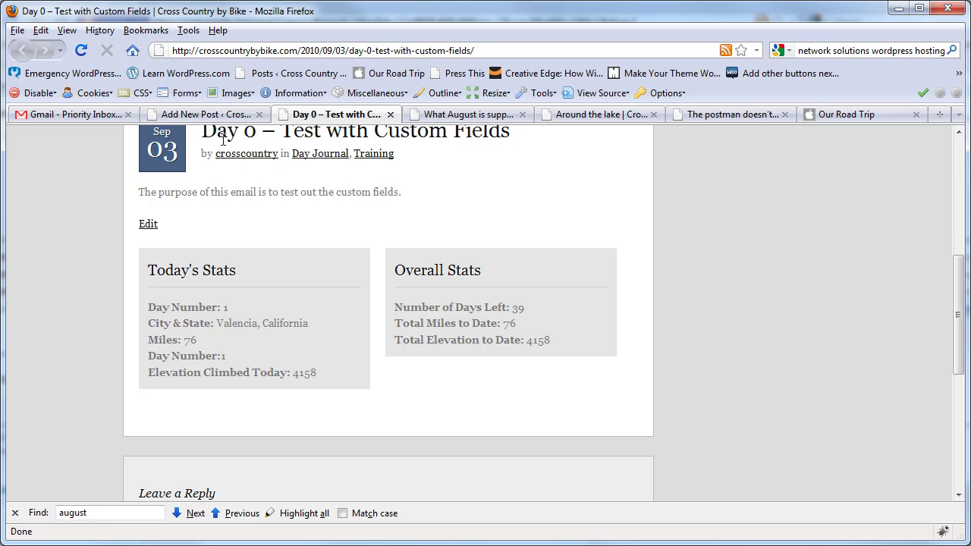
click(216, 116)
scroll(370, 333, down, 10)
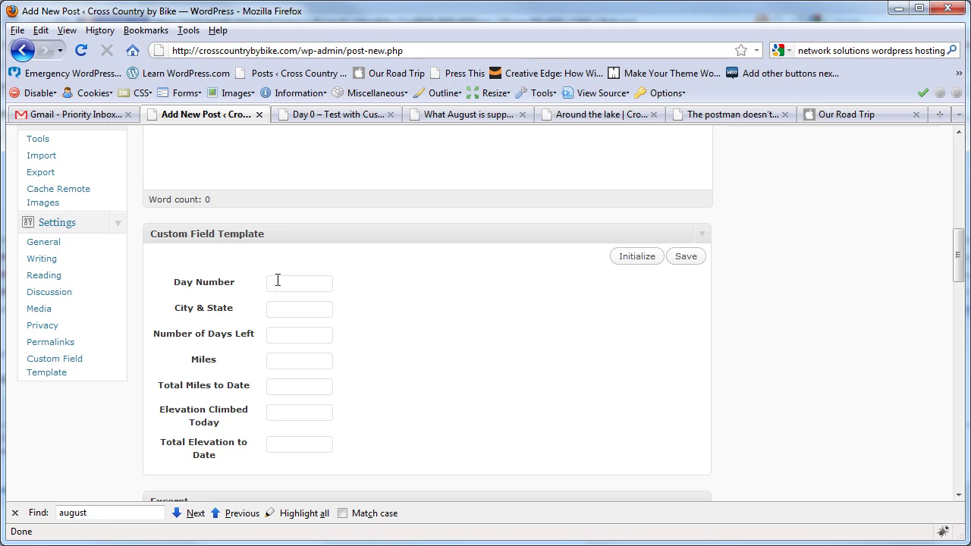
scroll(455, 347, up, 8)
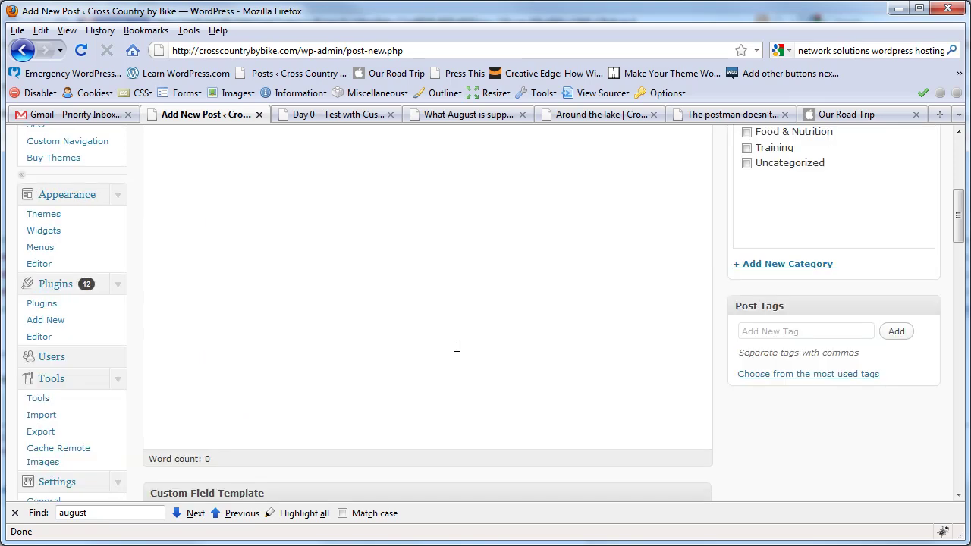
scroll(243, 243, down, 8)
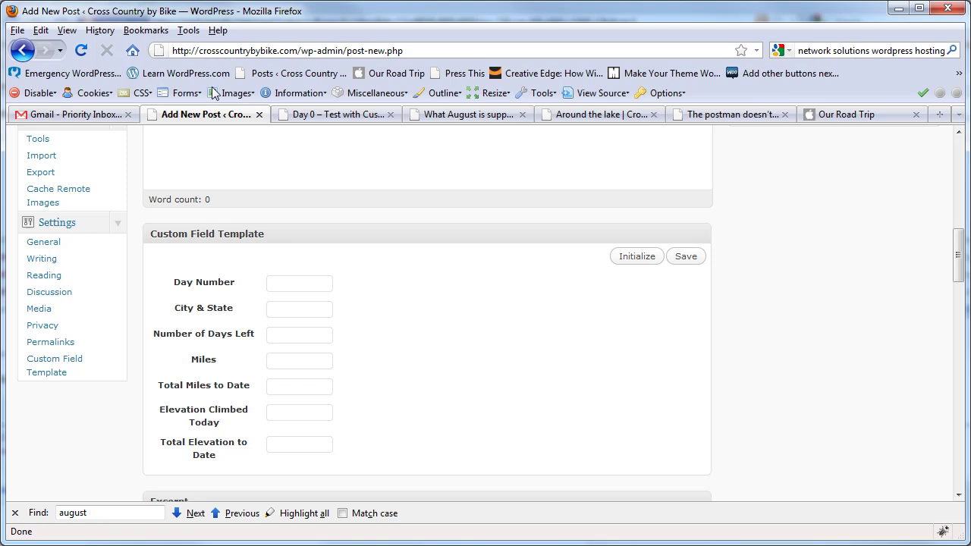
- Go back to single.php and highlight the block-1 Today's Stats content-box div line
click(21, 51)
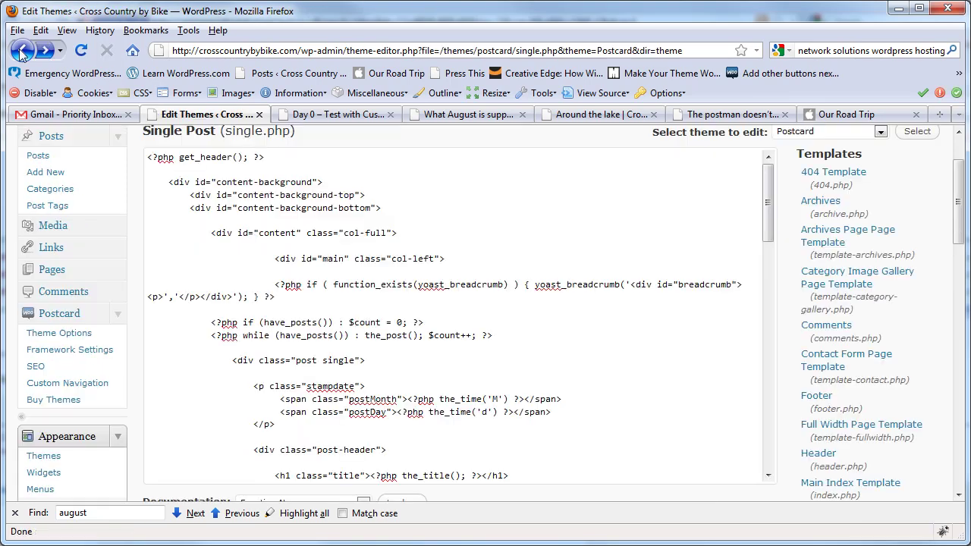
scroll(385, 335, down, 8)
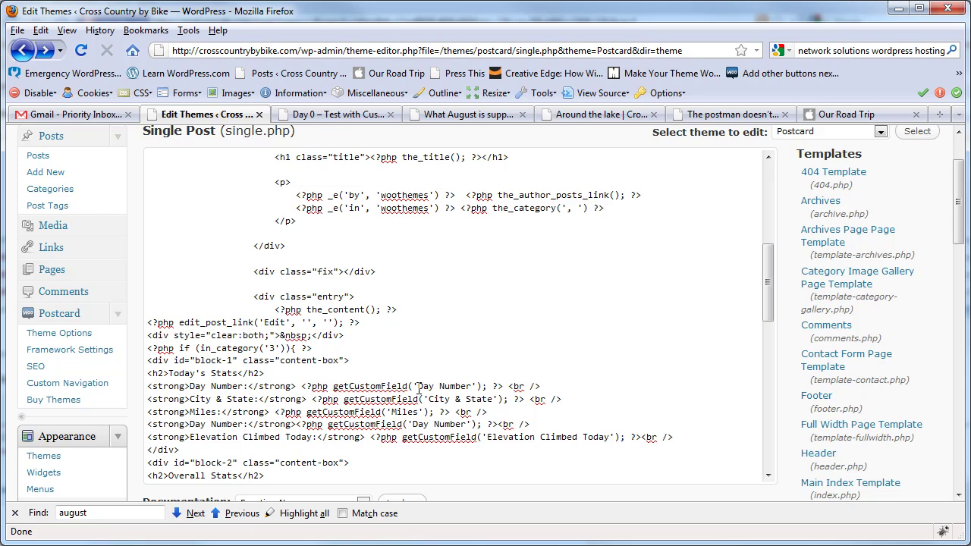
drag(354, 361, 149, 367)
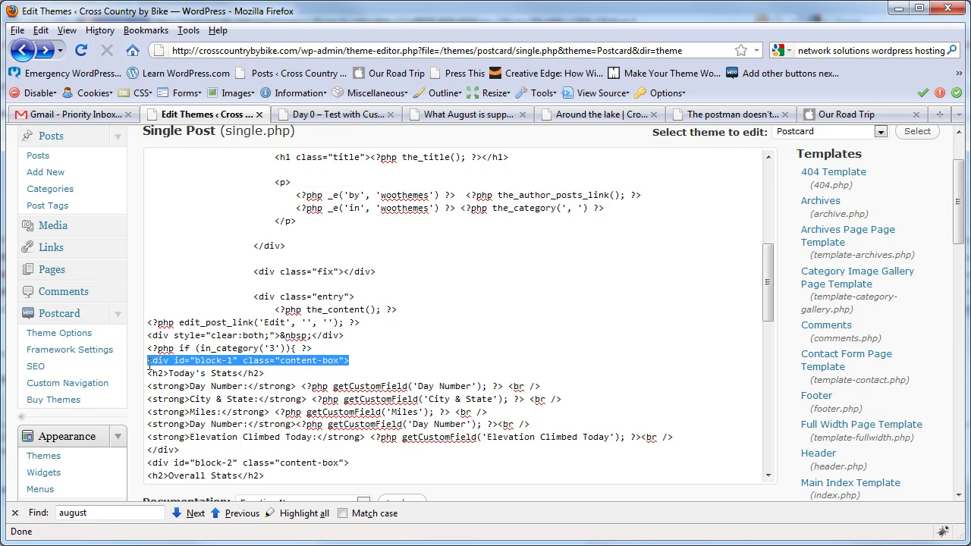
click(245, 362)
scroll(334, 339, down, 2)
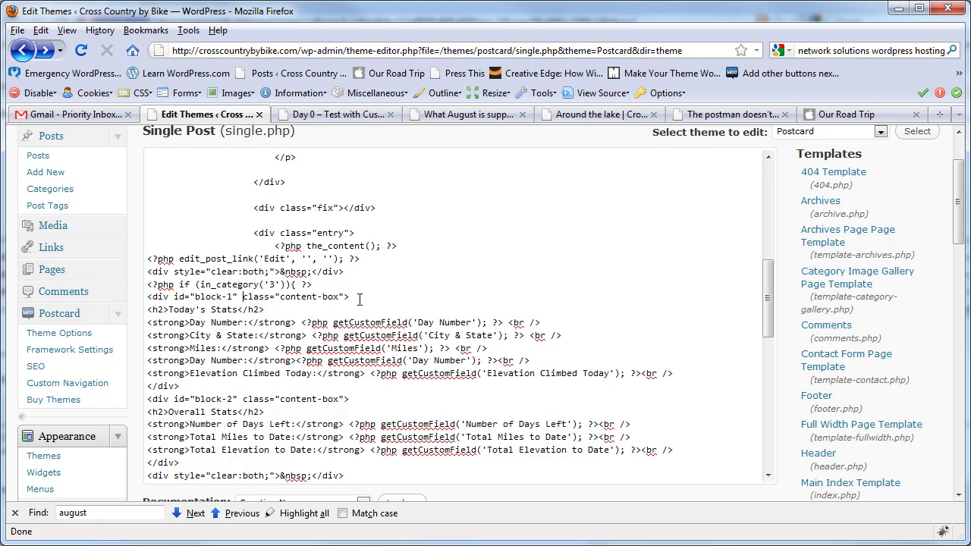
drag(357, 297, 149, 302)
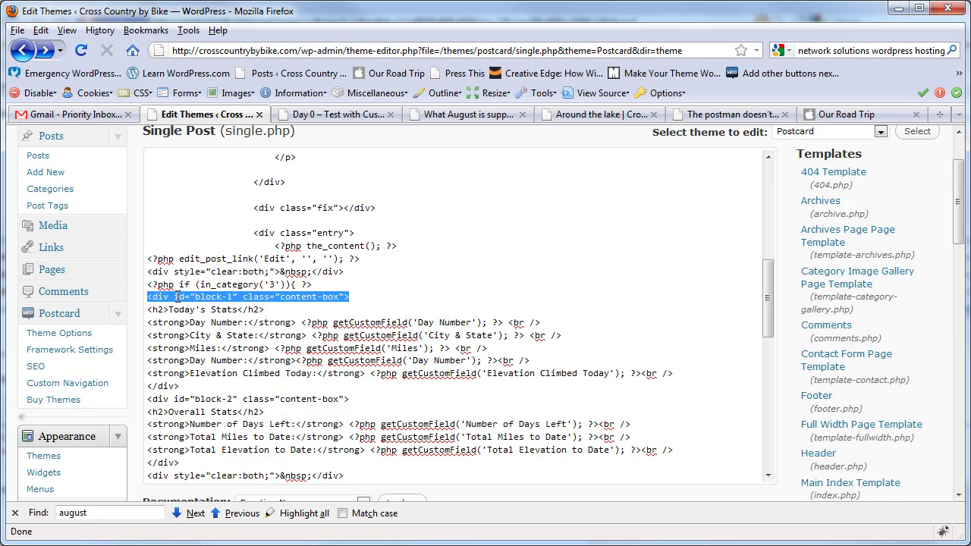
click(208, 302)
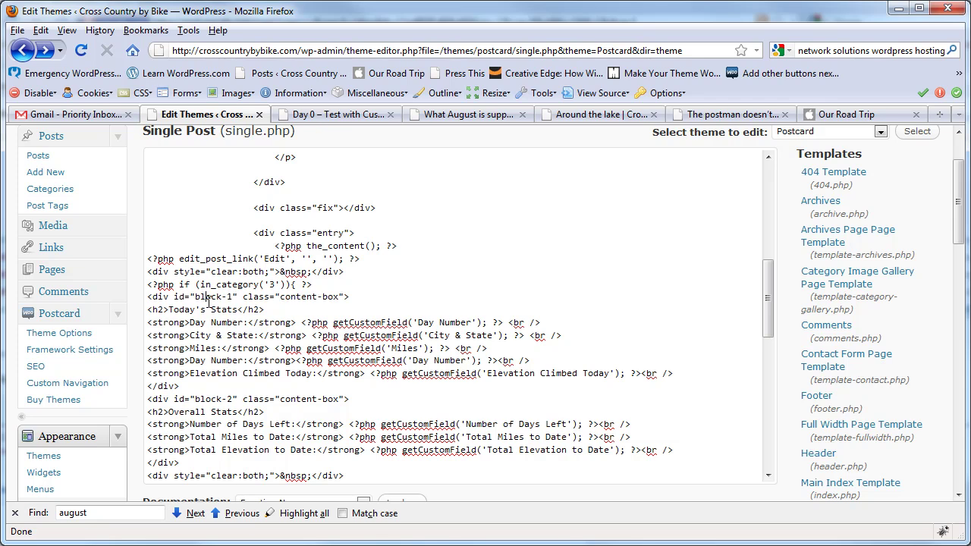